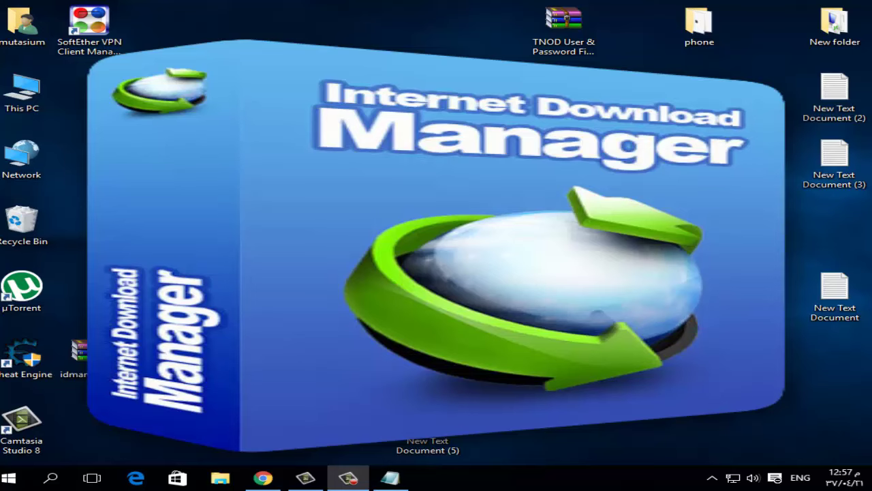
# Copy the idman625build11.rar.html download URL from New Text Document (5) and load it in Chrome
pyautogui.click(390, 477)
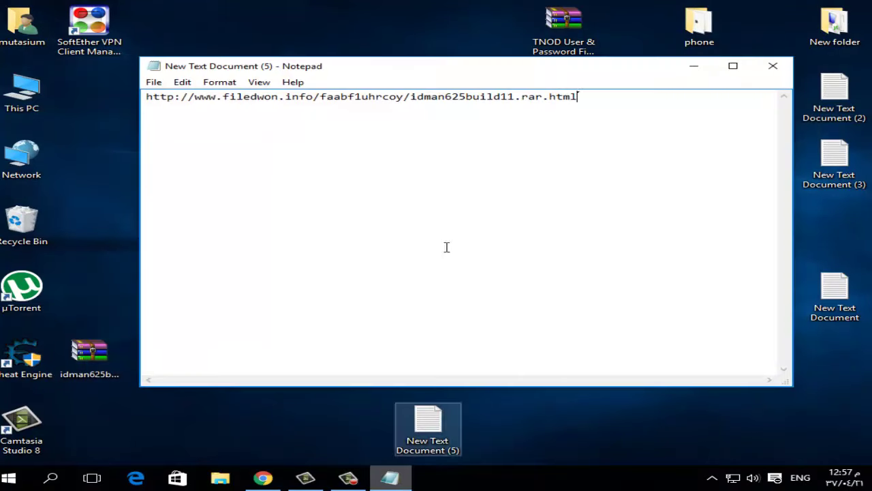
pyautogui.hotkey('ctrl', 'a')
pyautogui.rightClick(516, 103)
pyautogui.click(565, 143)
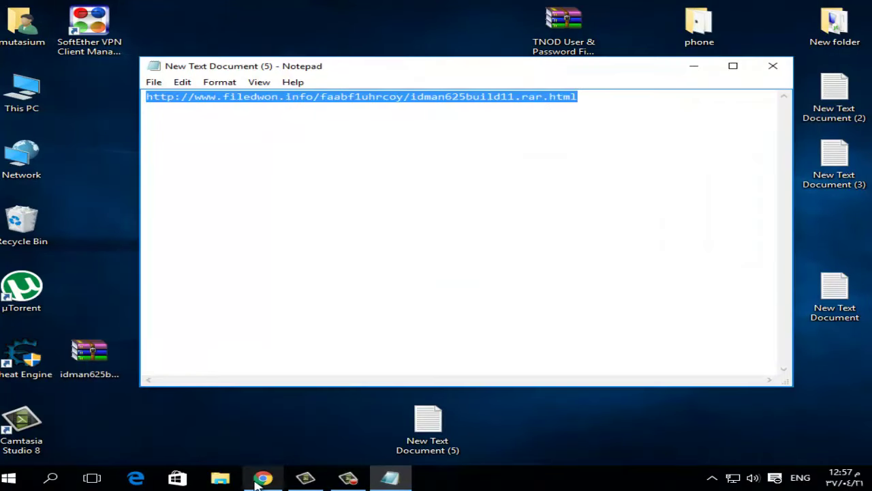
pyautogui.click(262, 479)
pyautogui.click(409, 28)
pyautogui.rightClick(400, 26)
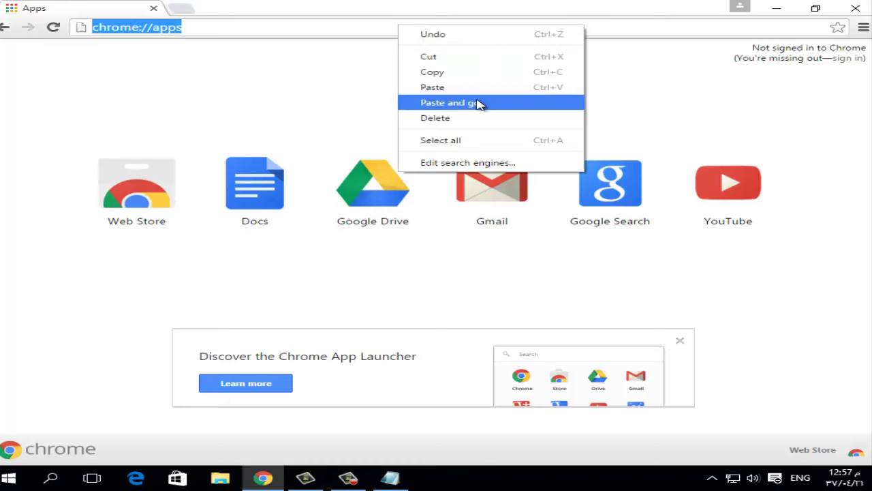
pyautogui.click(477, 102)
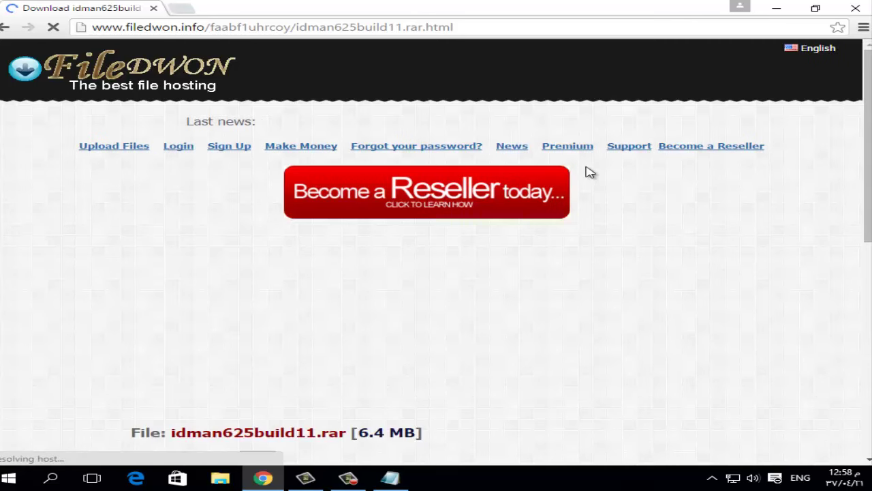
# Request the slow download of idman625build11.rar, fill in the captcha text and generate the direct download link
pyautogui.scroll(-6, 590, 172)
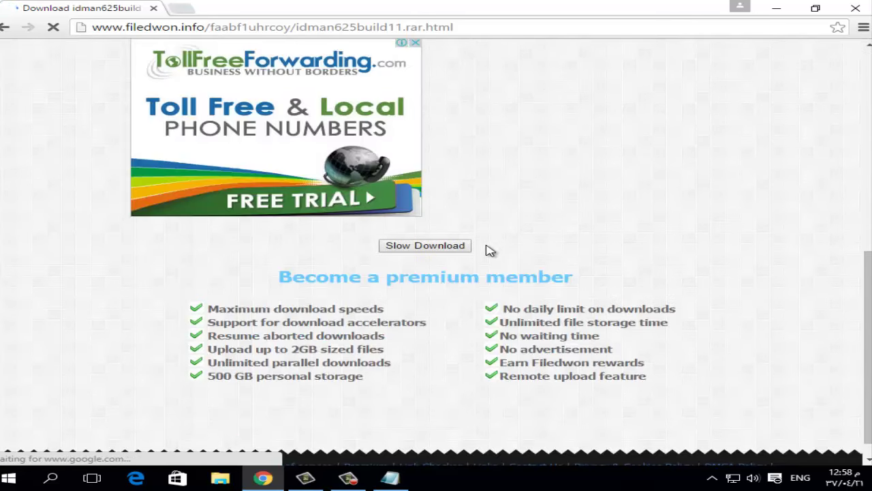
pyautogui.click(425, 245)
pyautogui.scroll(-7, 442, 247)
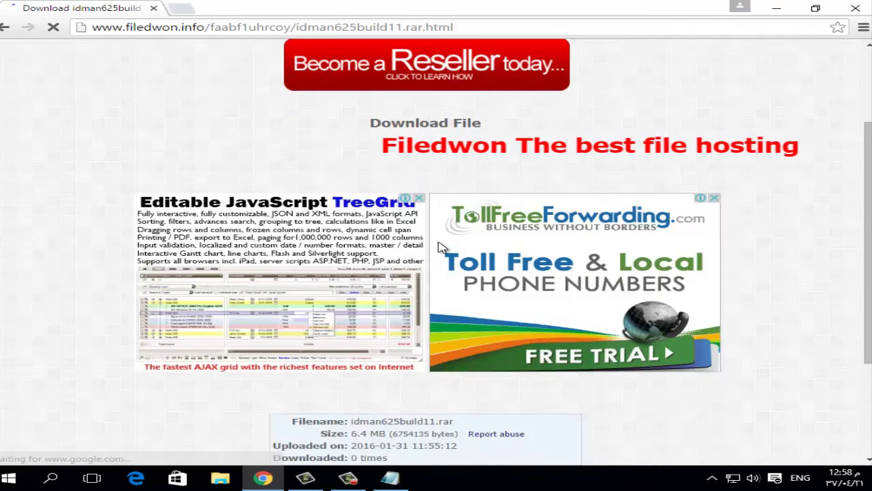
pyautogui.scroll(-3, 442, 247)
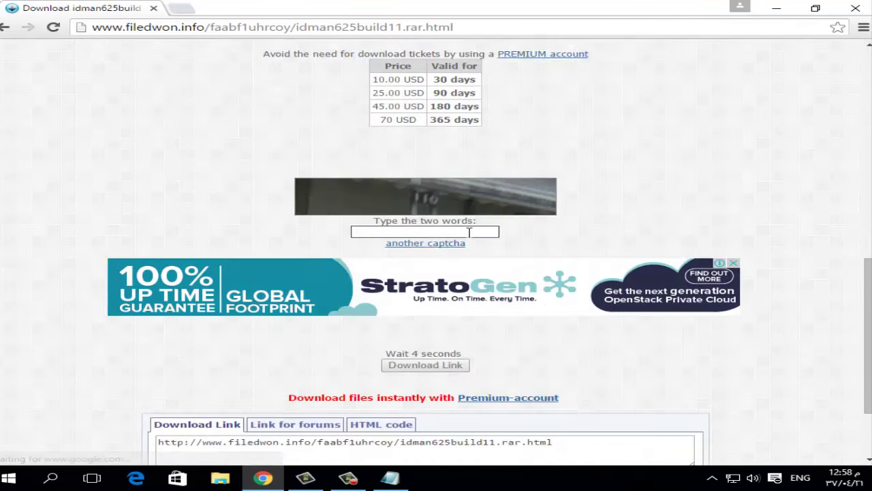
pyautogui.click(463, 233)
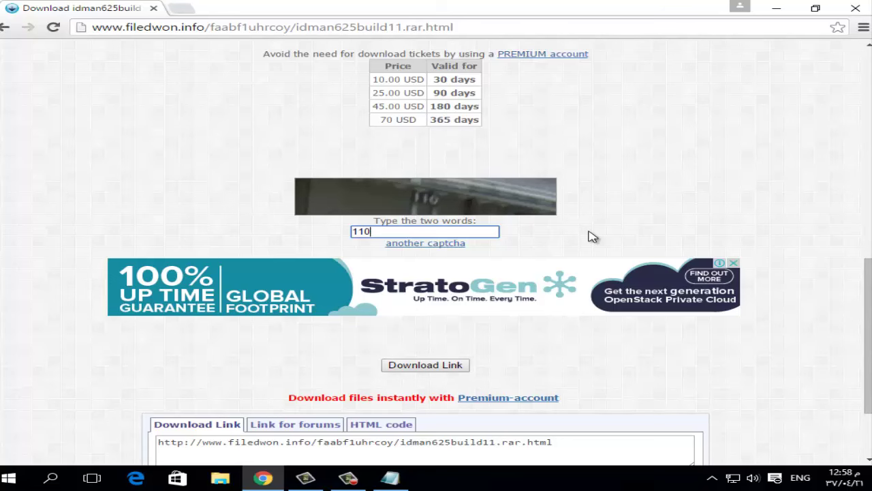
pyautogui.click(452, 368)
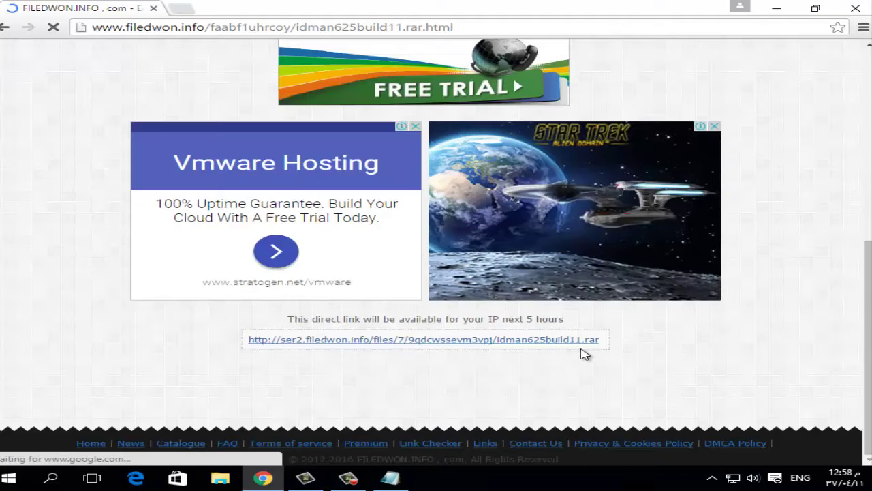
pyautogui.rightClick(504, 340)
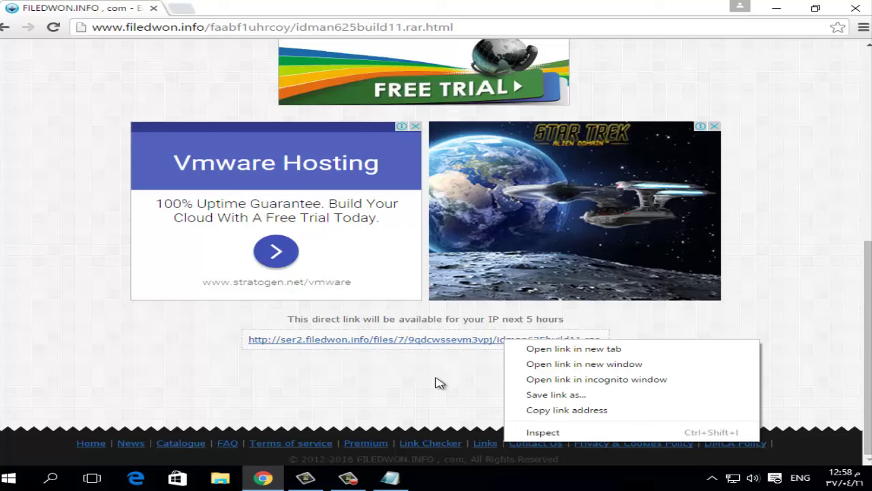
pyautogui.click(470, 386)
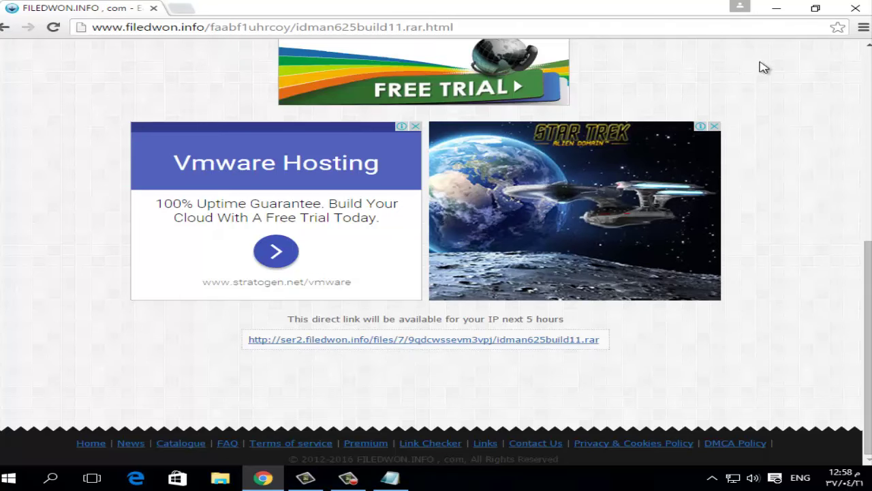
# On the desktop, move the idman625build11 archive to an empty area and extract its contents onto the desktop
pyautogui.click(776, 9)
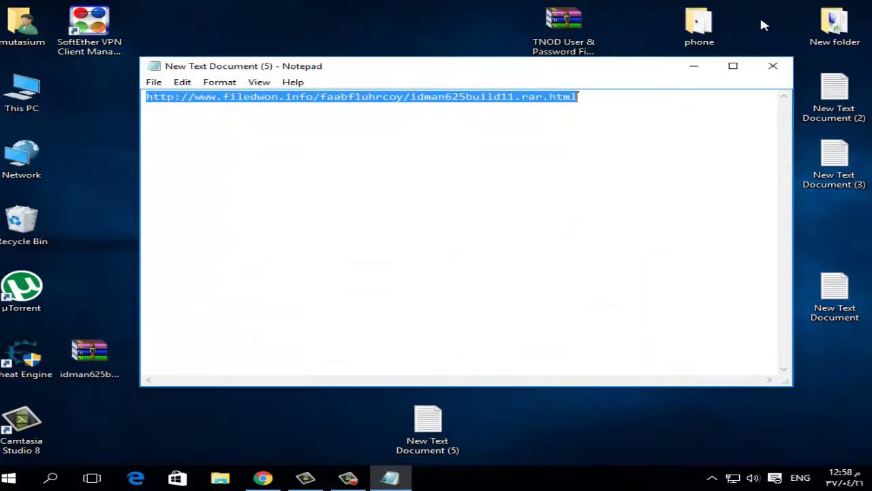
pyautogui.click(695, 64)
pyautogui.moveTo(89, 351); pyautogui.dragTo(293, 160)
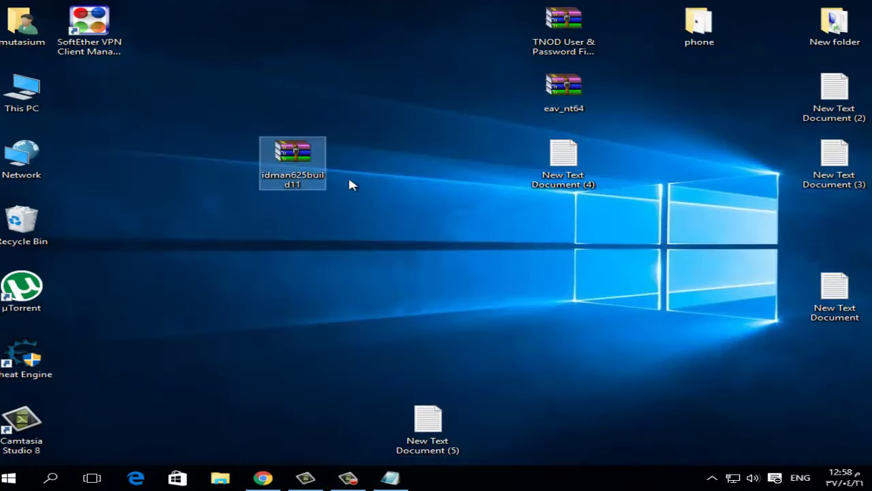
pyautogui.rightClick(305, 154)
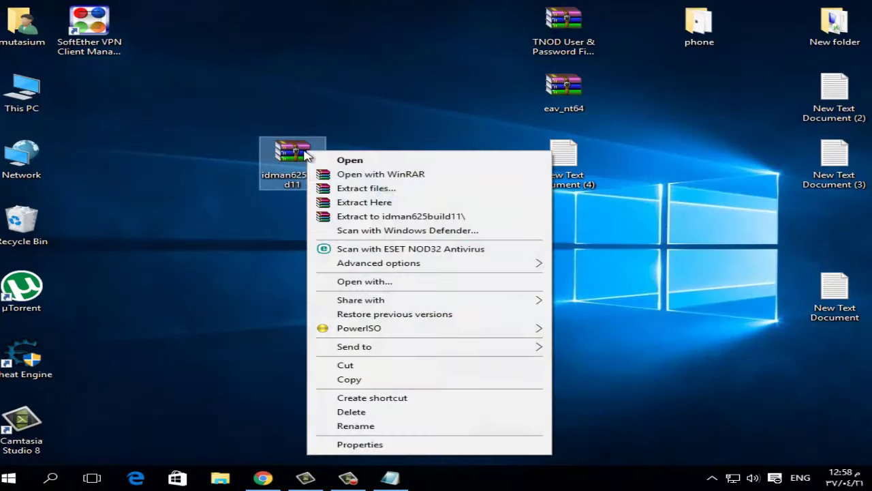
pyautogui.click(418, 204)
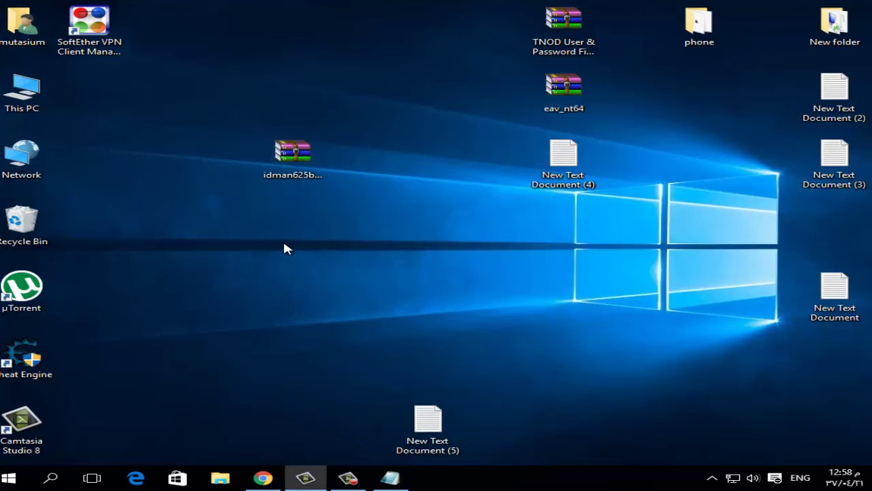
# Open the extracted idman625build11 folder and launch the idman625build11 installer application
pyautogui.doubleClick(90, 102)
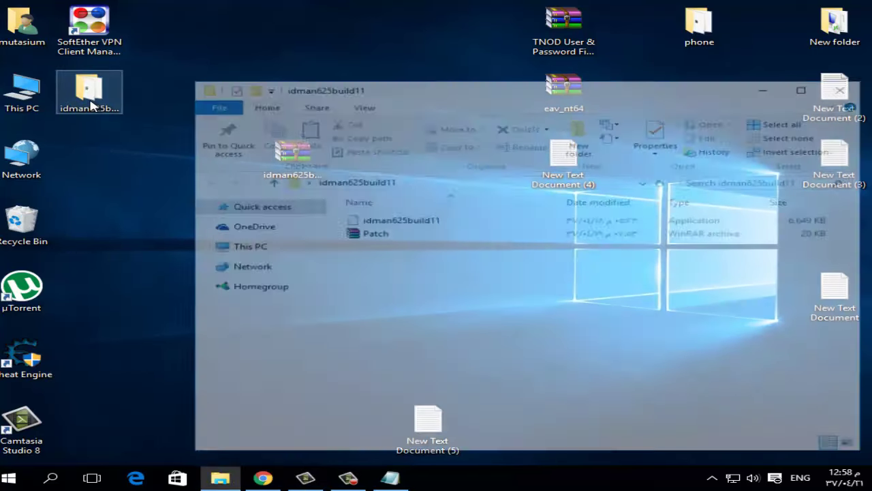
pyautogui.click(423, 222)
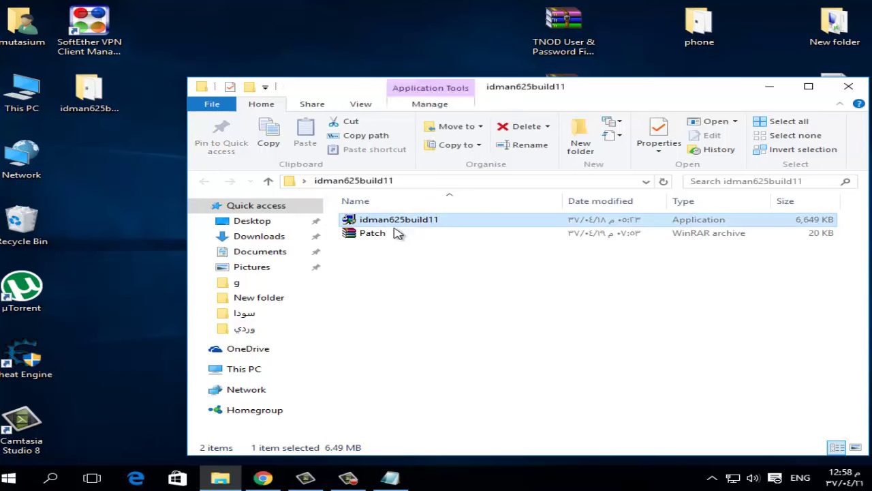
pyautogui.click(375, 235)
pyautogui.click(413, 221)
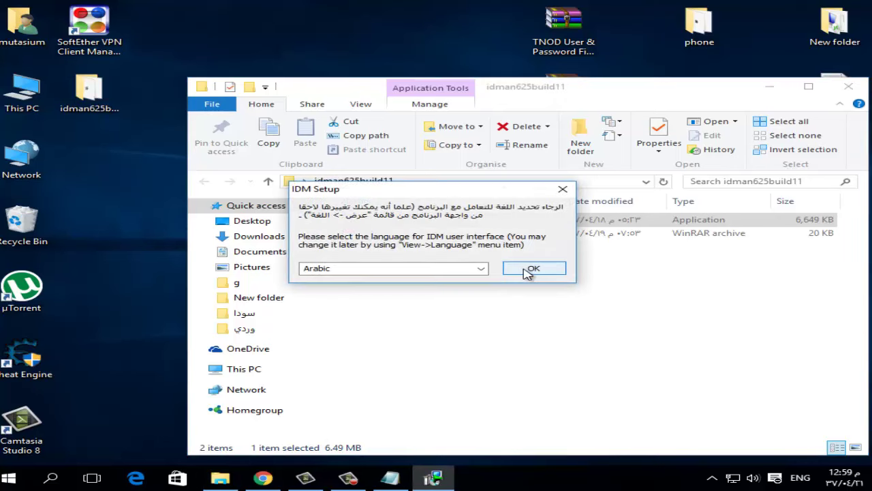
# Choose English as the IDM user interface language and continue to the installation wizard
pyautogui.doubleClick(348, 269)
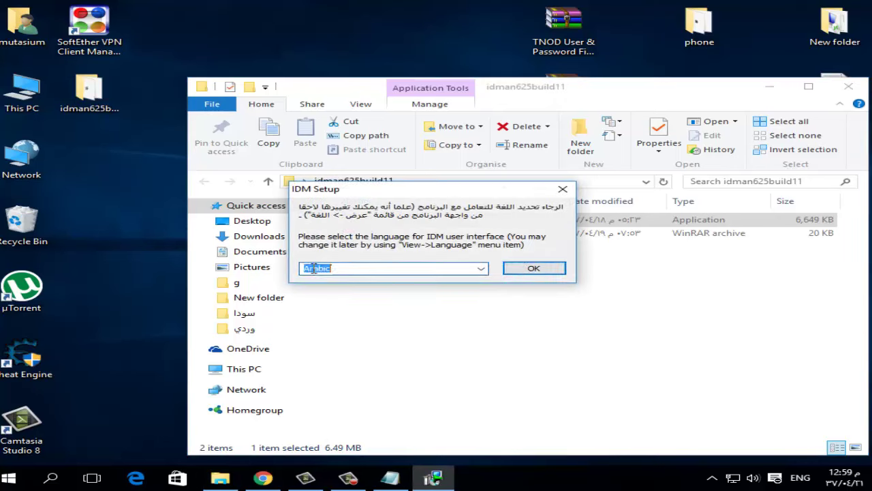
pyautogui.click(487, 269)
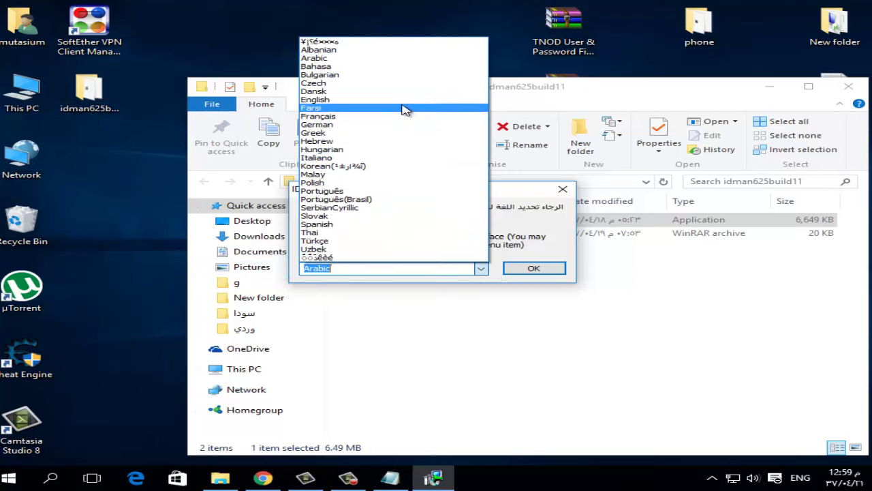
pyautogui.click(366, 100)
pyautogui.click(553, 267)
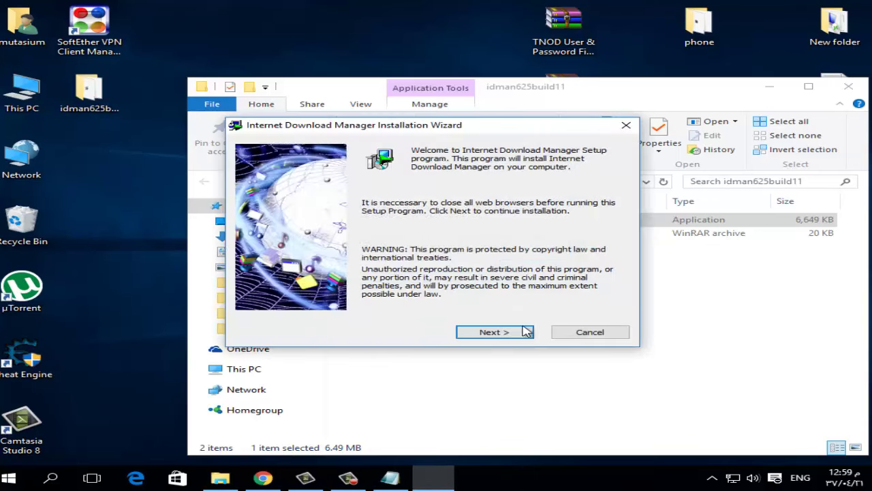
# Install Internet Download Manager in the default Program Files (x86) folder with a desktop icon, and dismiss the registry keys message
pyautogui.click(505, 332)
pyautogui.click(507, 334)
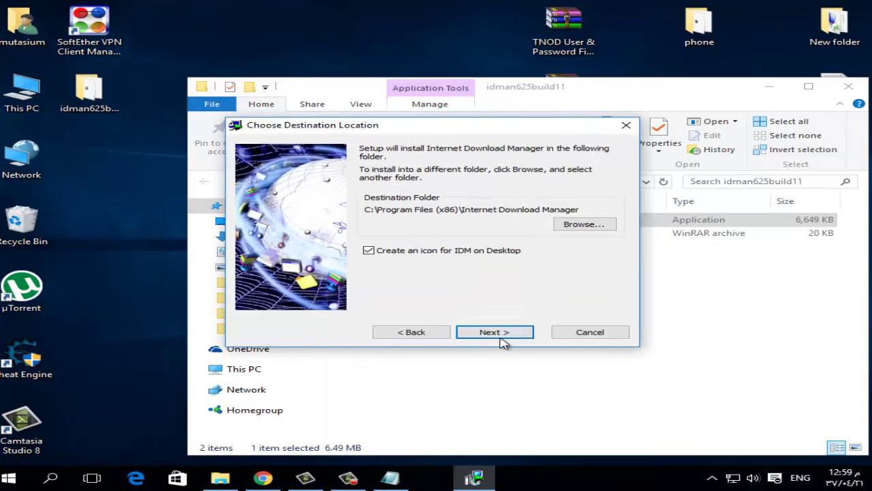
pyautogui.click(506, 337)
pyautogui.click(498, 334)
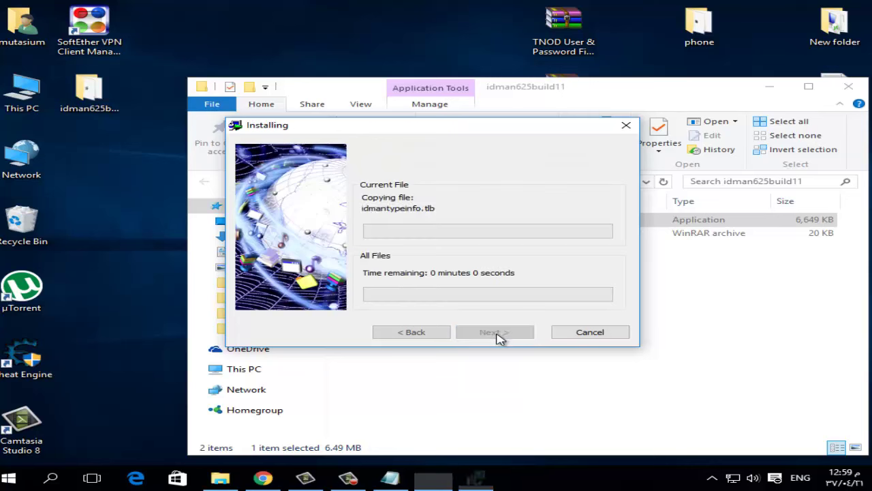
pyautogui.click(494, 334)
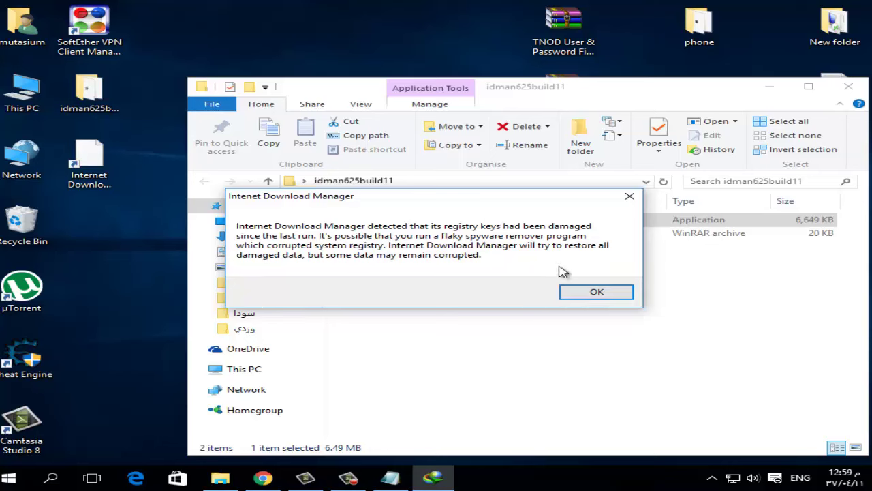
pyautogui.click(578, 295)
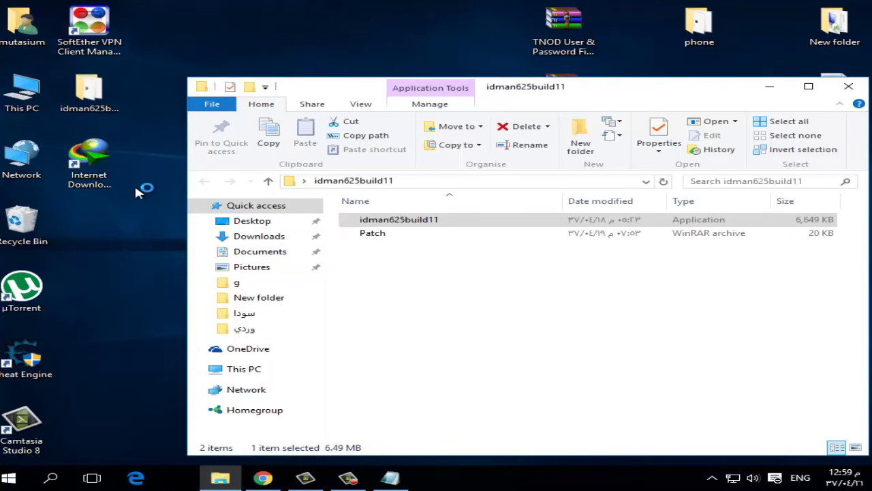
# Launch Internet Download Manager from its desktop shortcut, dismiss the Tip of the Day and close the main window
pyautogui.doubleClick(97, 161)
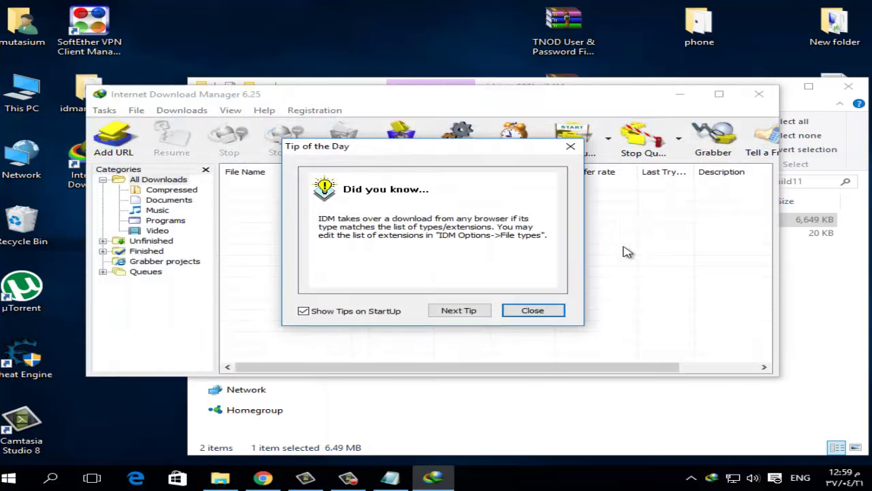
pyautogui.click(532, 310)
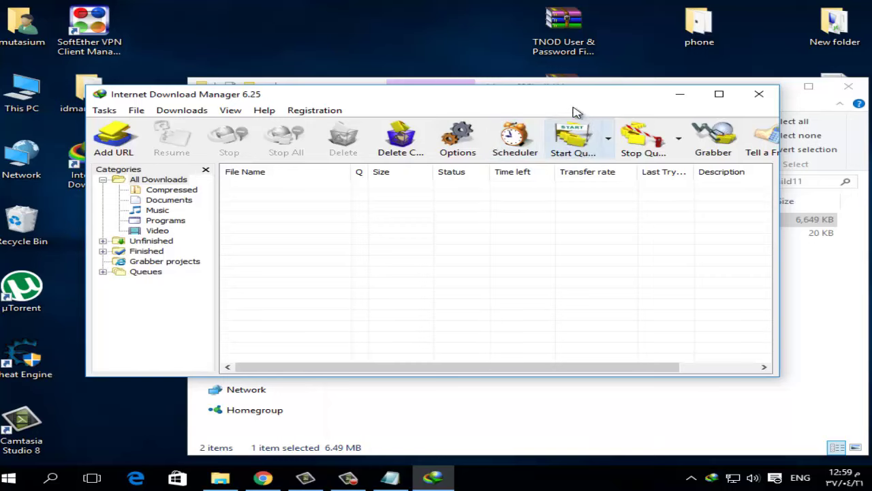
pyautogui.moveTo(572, 105); pyautogui.dragTo(600, 122)
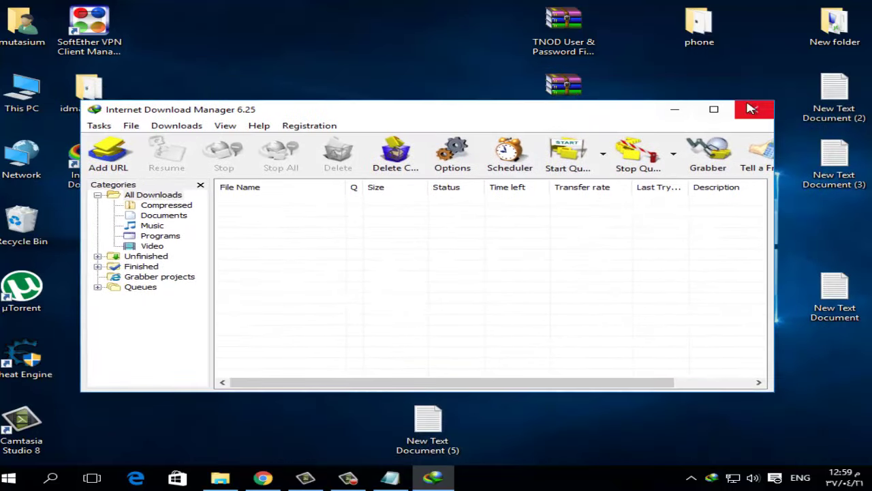
pyautogui.click(747, 116)
# Refresh the desktop
pyautogui.rightClick(397, 182)
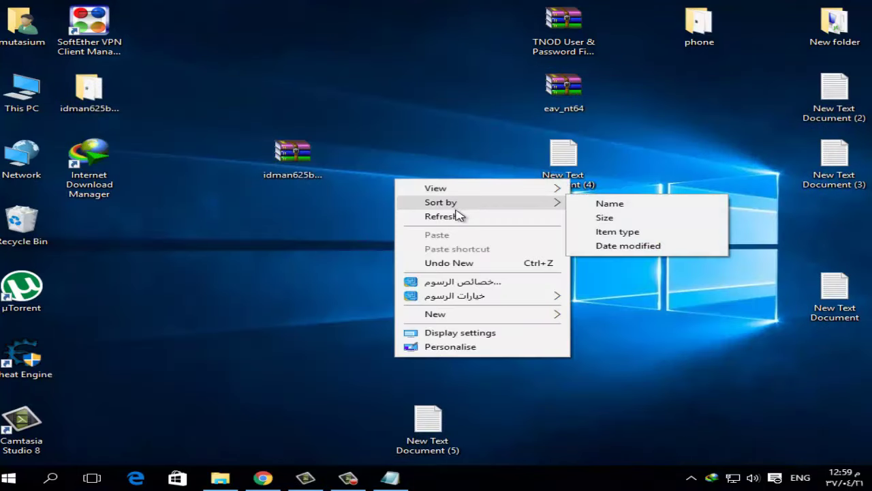
pyautogui.click(397, 183)
pyautogui.rightClick(397, 184)
pyautogui.click(458, 225)
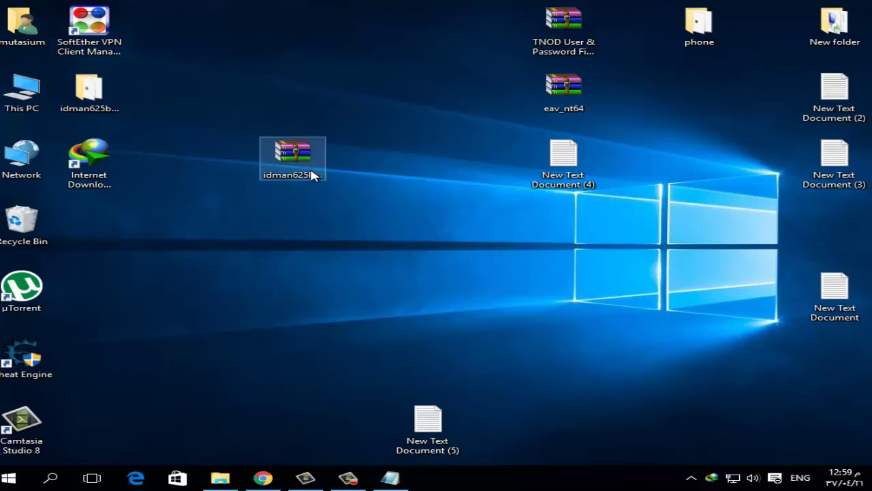
# Reopen the idman625build11 folder and extract the Patch archive inside it
pyautogui.doubleClick(101, 102)
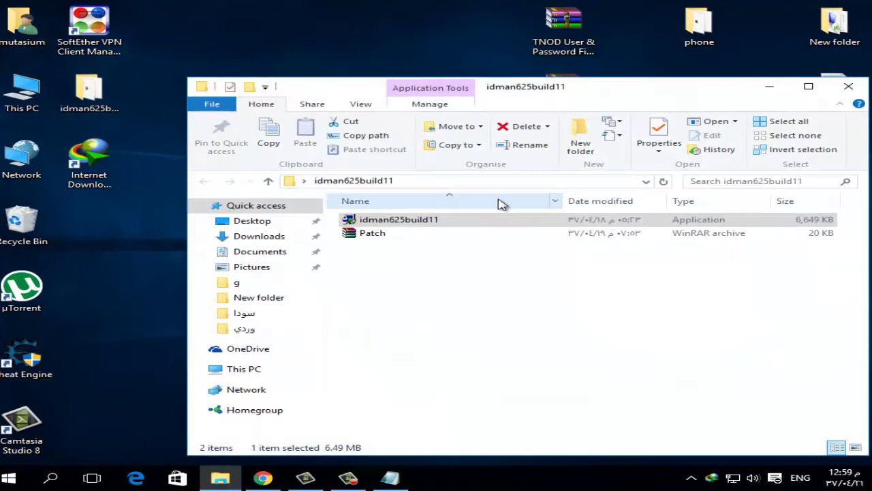
pyautogui.click(373, 238)
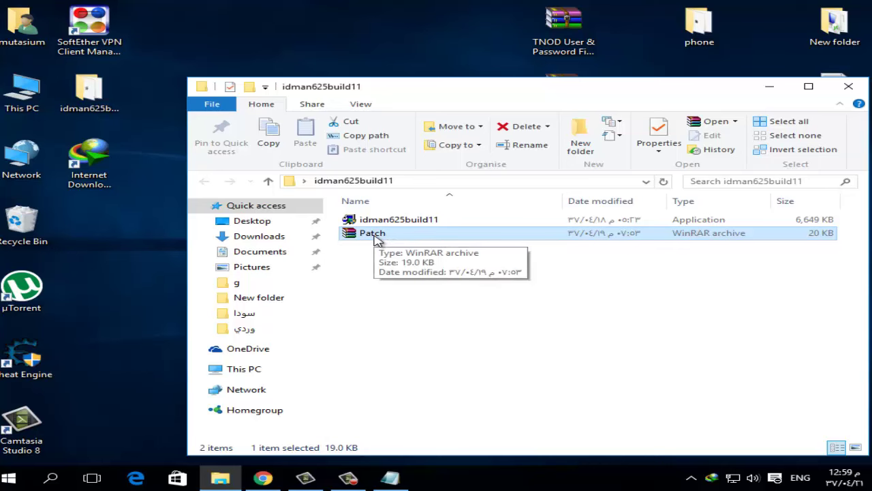
pyautogui.rightClick(375, 240)
pyautogui.click(436, 218)
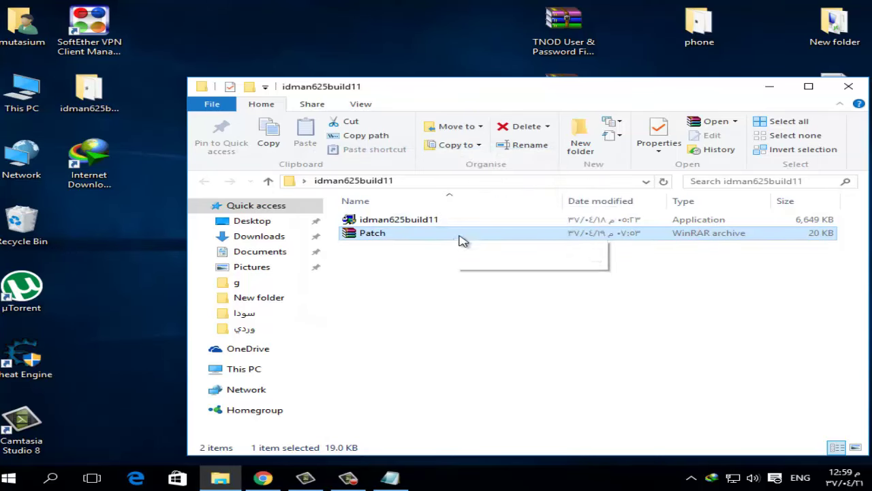
# Open the extracted Patch folder and launch the idm.6.25-6.21.x-patch-pavel97 application
pyautogui.doubleClick(373, 247)
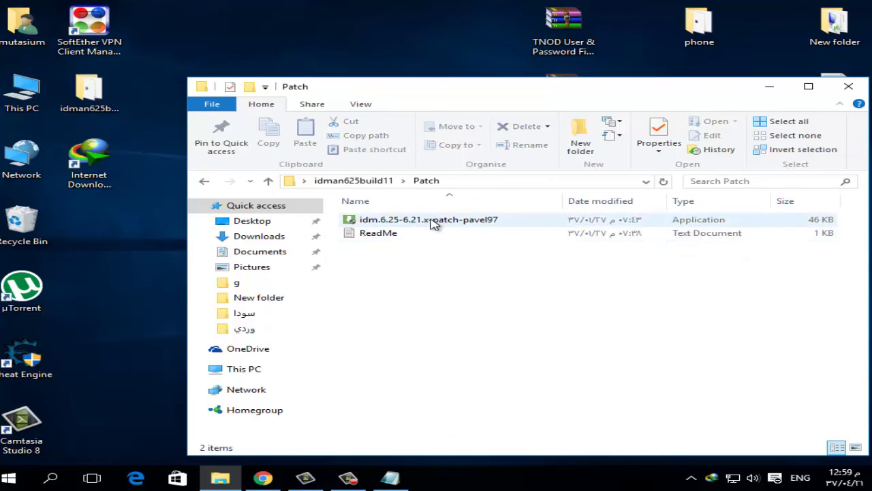
pyautogui.click(401, 224)
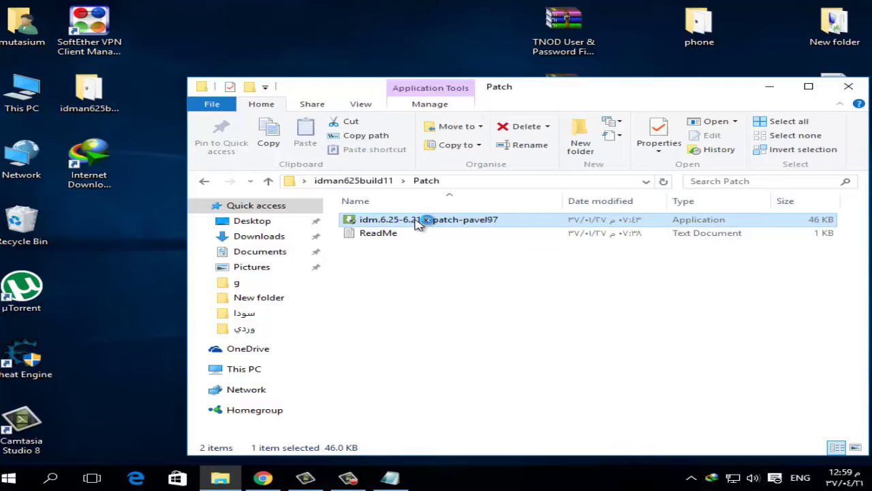
# Launch the IDM 6.25 patch application and fill in the first name and last name
pyautogui.doubleClick(418, 225)
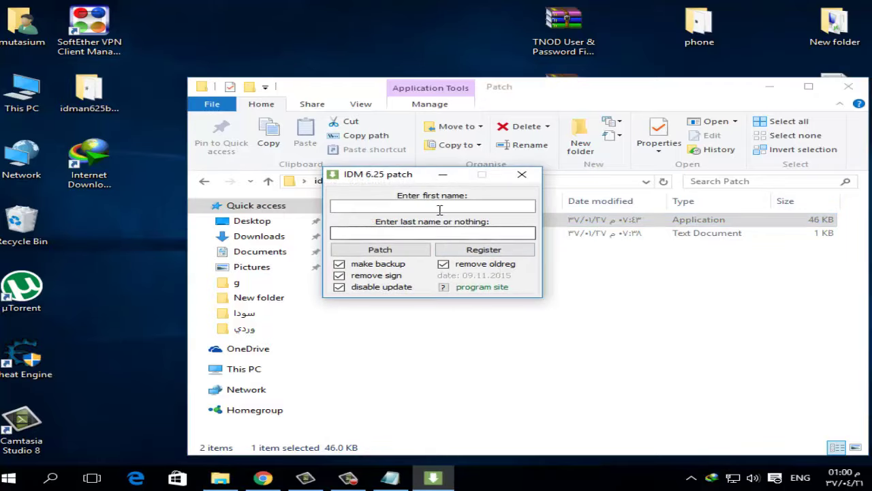
pyautogui.click(432, 205)
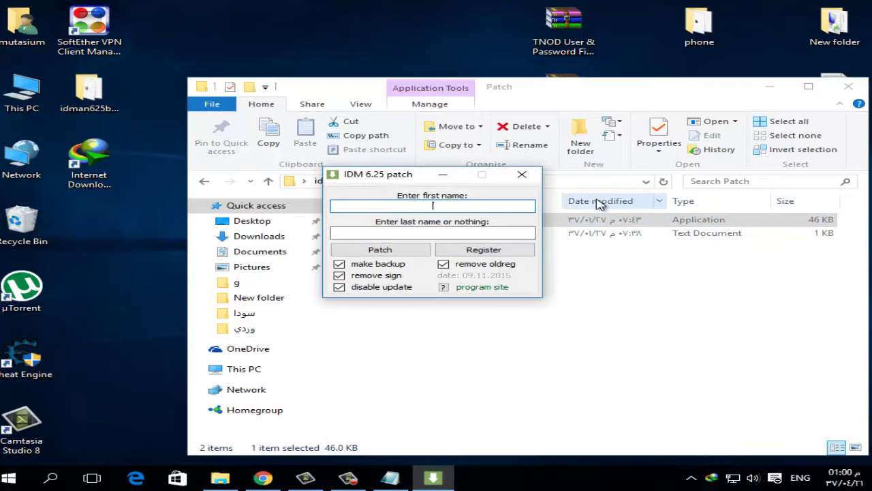
pyautogui.write('mutasium')
pyautogui.press('Tab')
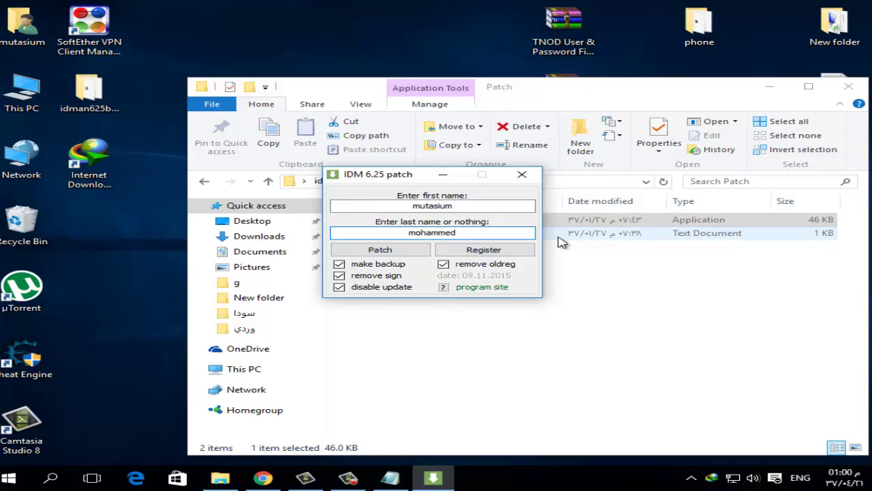
# Start the patch and select IDMan in C:\Program Files (x86)\Internet Download Manager as its target file
pyautogui.click(381, 250)
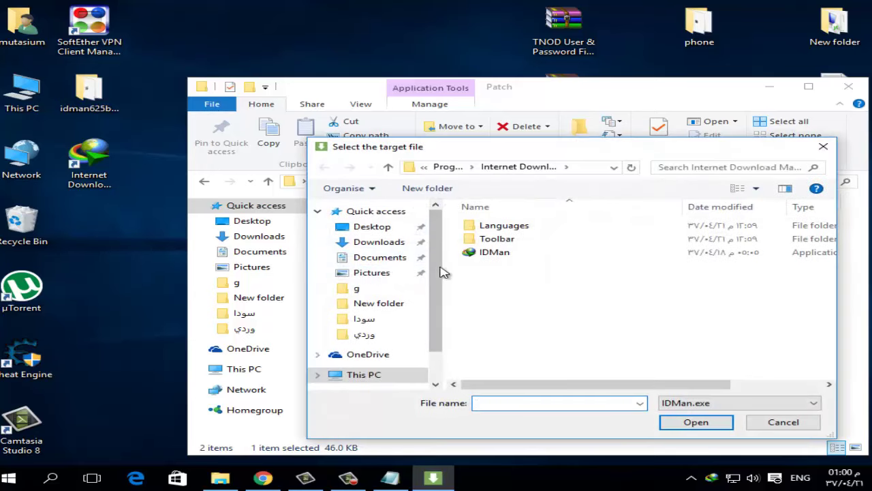
pyautogui.moveTo(436, 279); pyautogui.dragTo(430, 326)
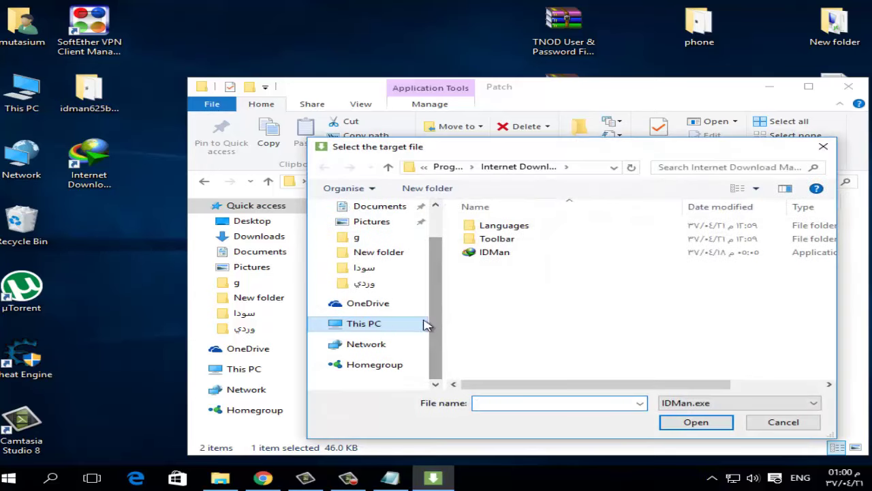
pyautogui.click(351, 326)
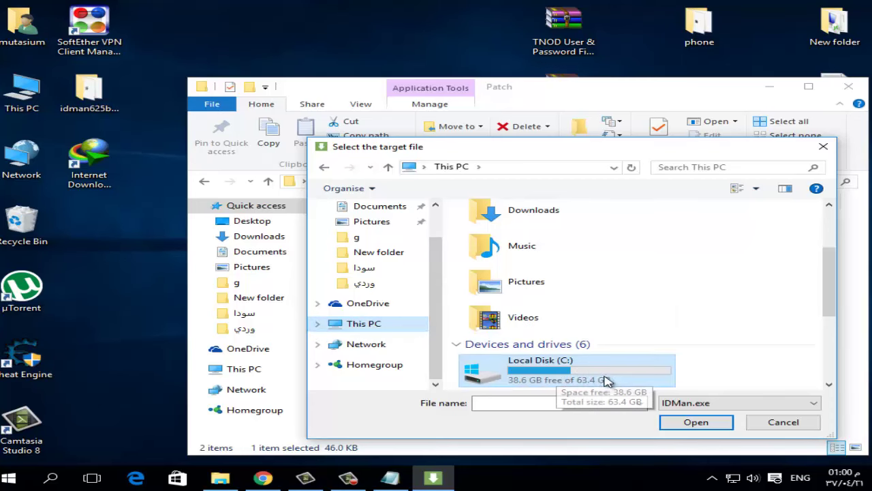
pyautogui.doubleClick(555, 374)
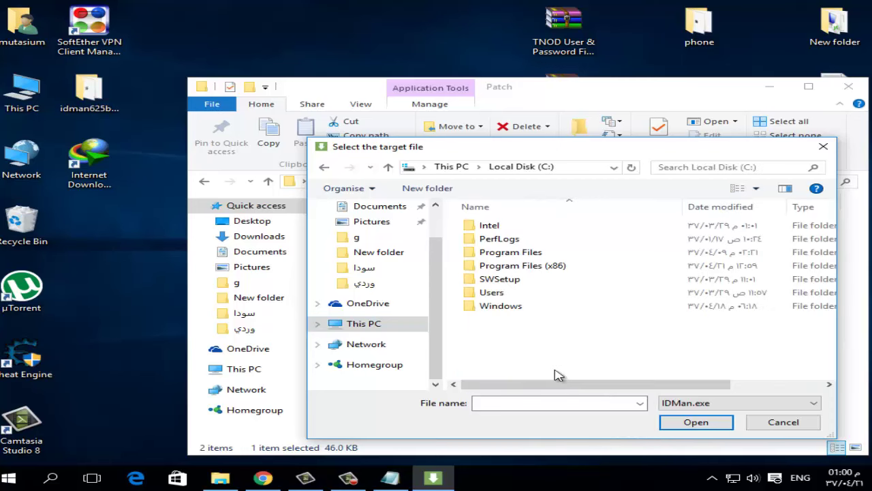
pyautogui.doubleClick(547, 269)
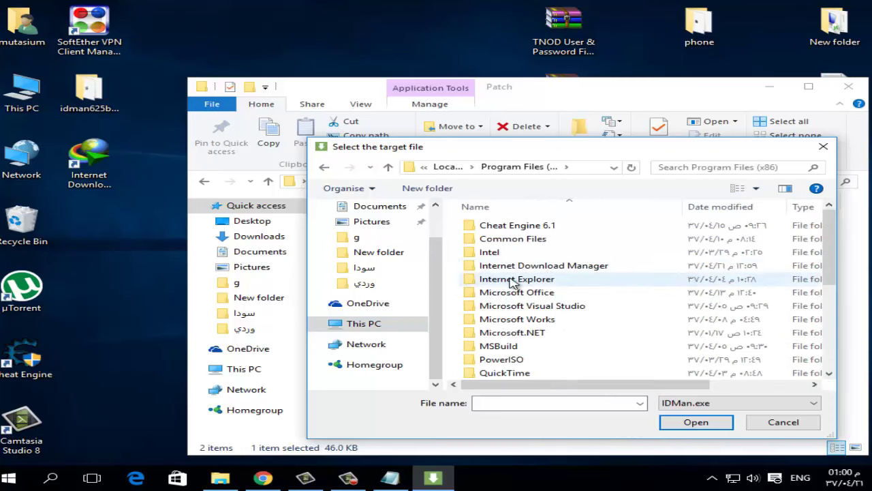
pyautogui.click(545, 269)
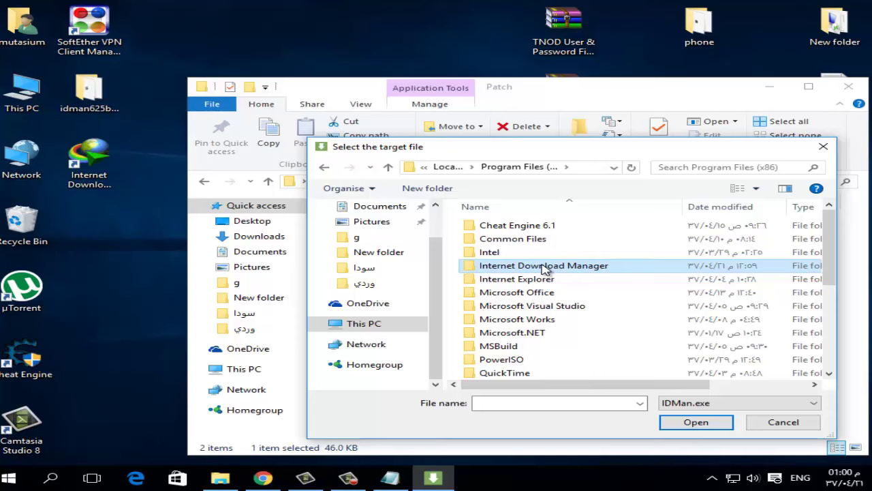
pyautogui.doubleClick(543, 268)
pyautogui.click(501, 255)
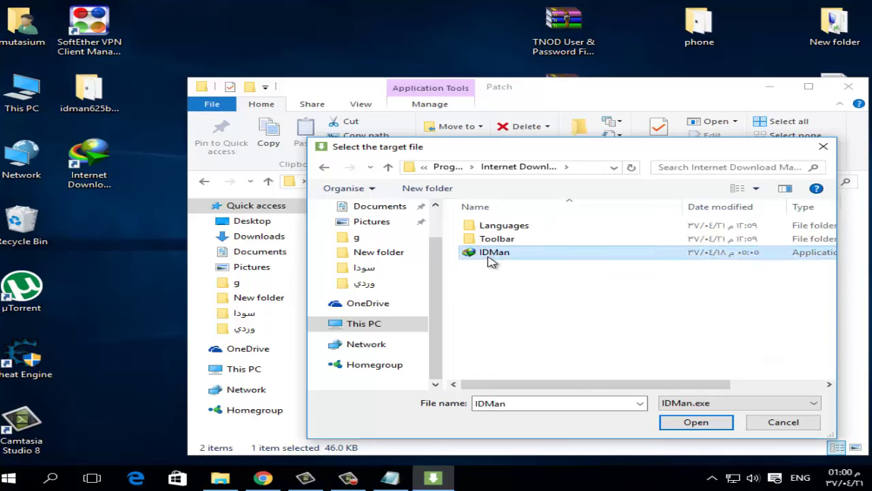
pyautogui.click(695, 422)
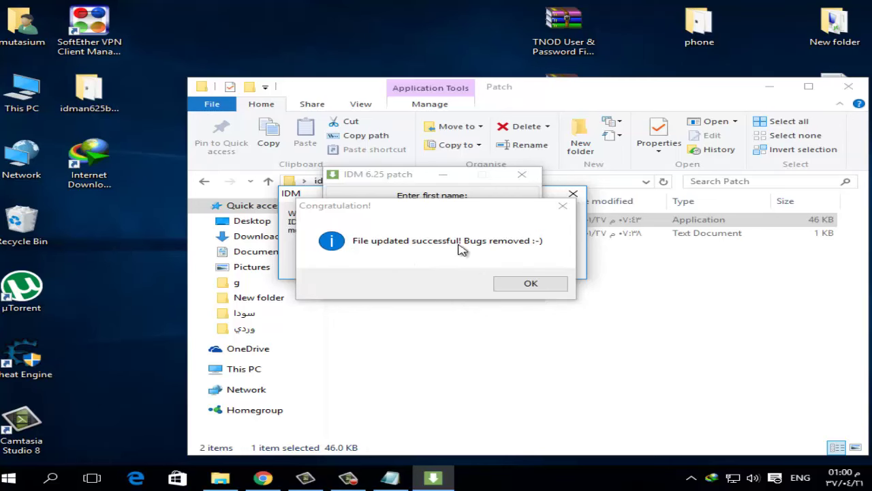
# Acknowledge the patch message, run Register with the entered name and close the IDM 6.25 patch window
pyautogui.click(530, 285)
pyautogui.click(490, 256)
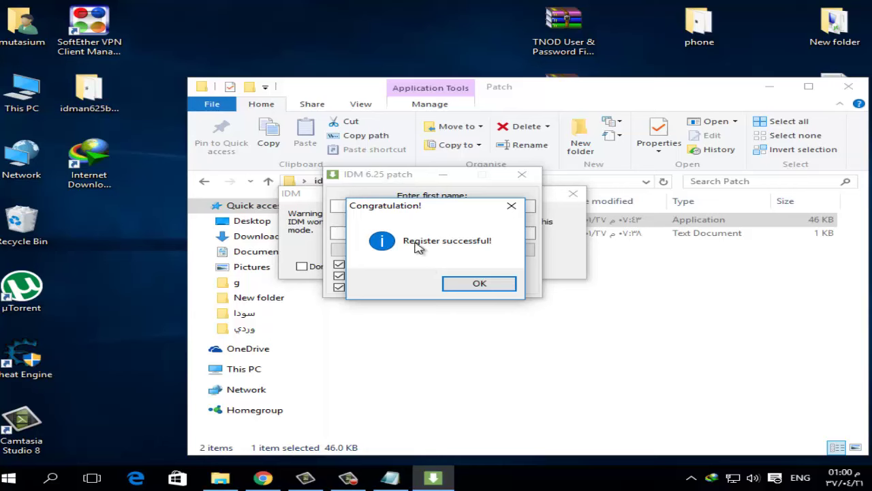
pyautogui.click(475, 284)
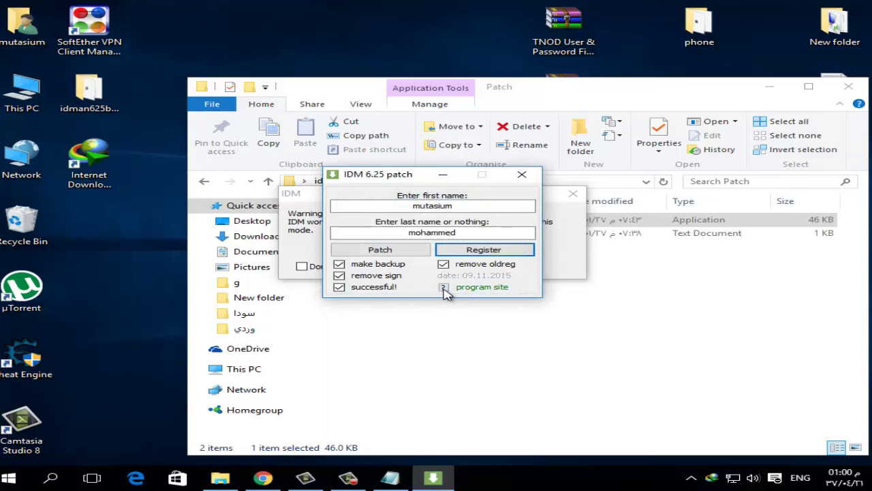
pyautogui.click(522, 175)
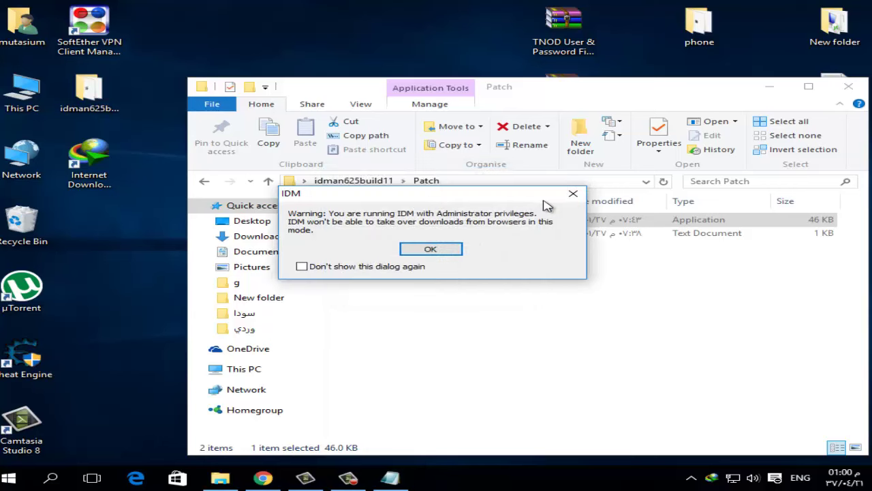
# Dismiss the administrator privileges warning and the Tip of the Day, and close the Internet Download Manager window
pyautogui.click(431, 249)
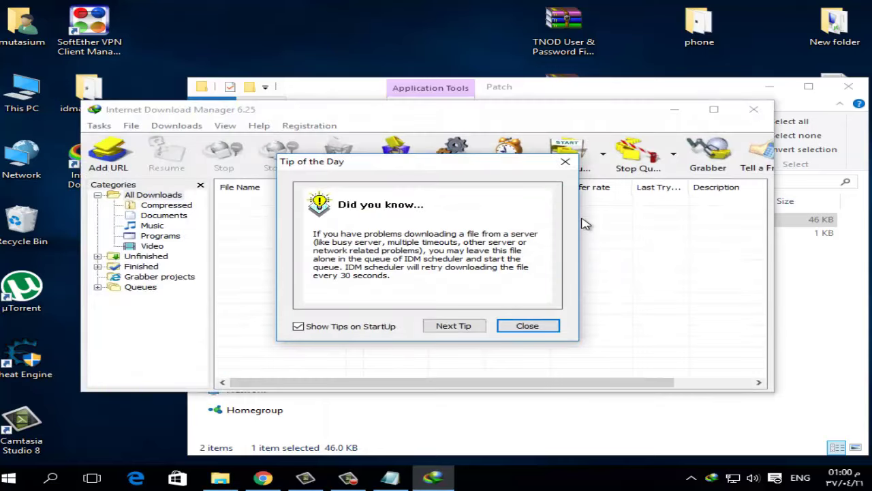
pyautogui.click(527, 326)
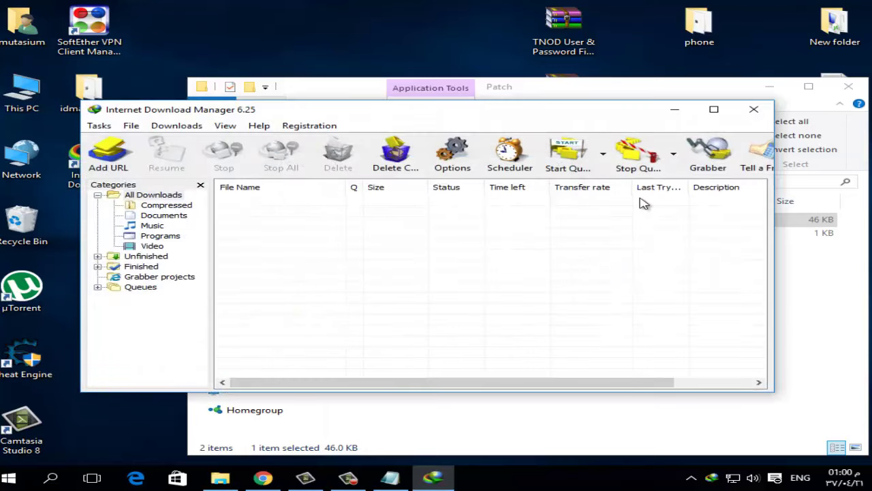
pyautogui.click(753, 109)
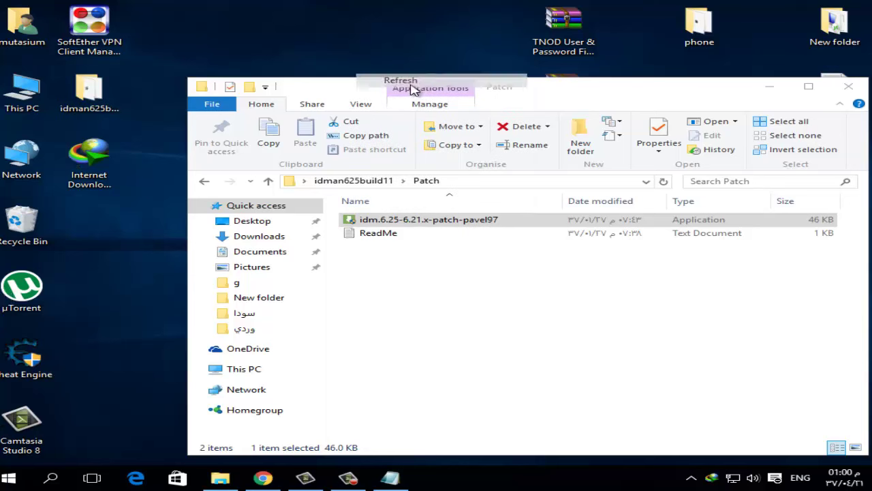
# Relaunch Internet Download Manager from the desktop shortcut to check that it opens, dismiss its tip and close it
pyautogui.click(82, 164)
pyautogui.doubleClick(82, 164)
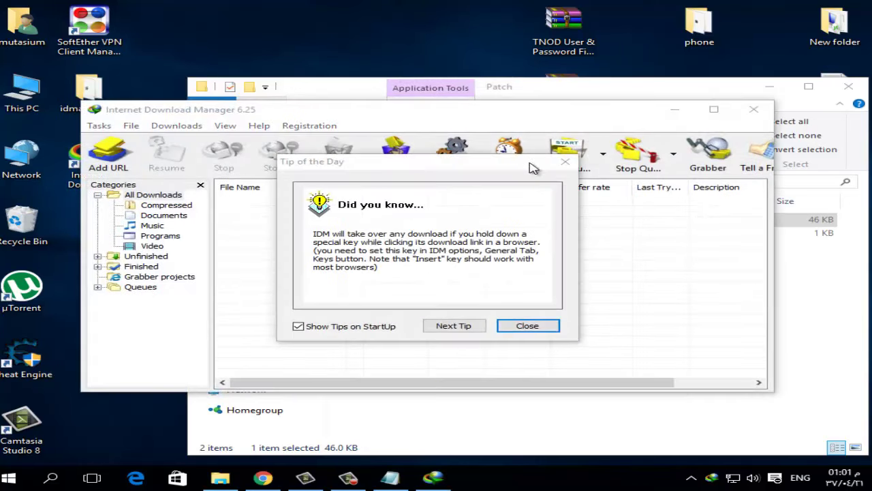
pyautogui.click(534, 331)
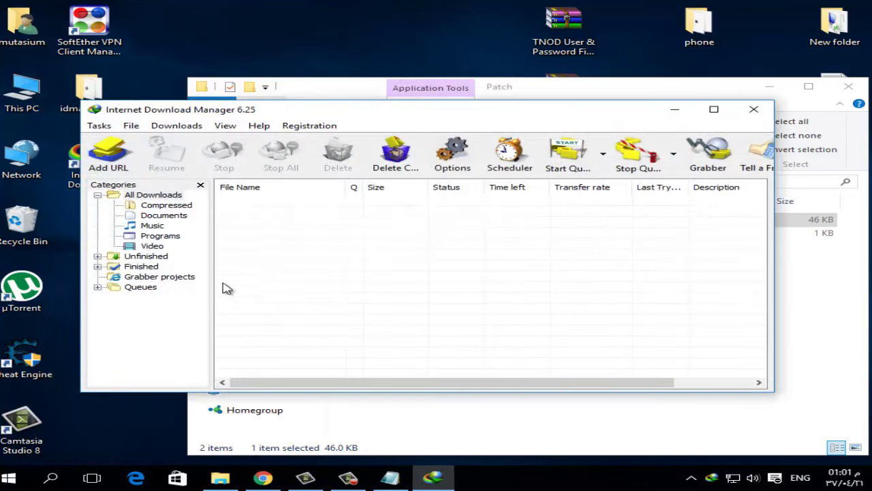
pyautogui.click(754, 110)
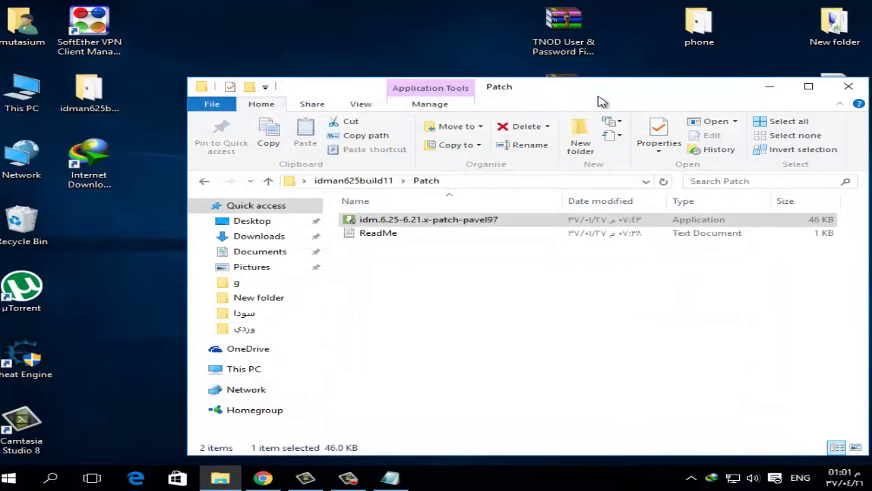
pyautogui.moveTo(676, 97); pyautogui.dragTo(580, 94)
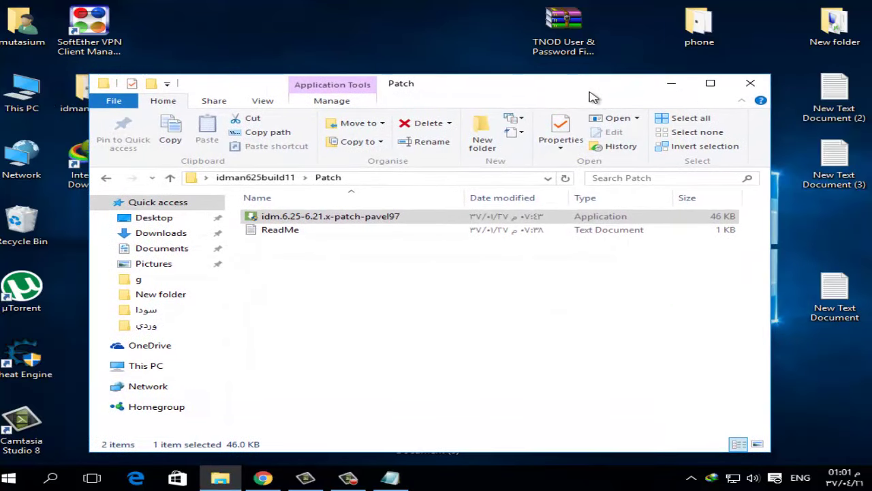